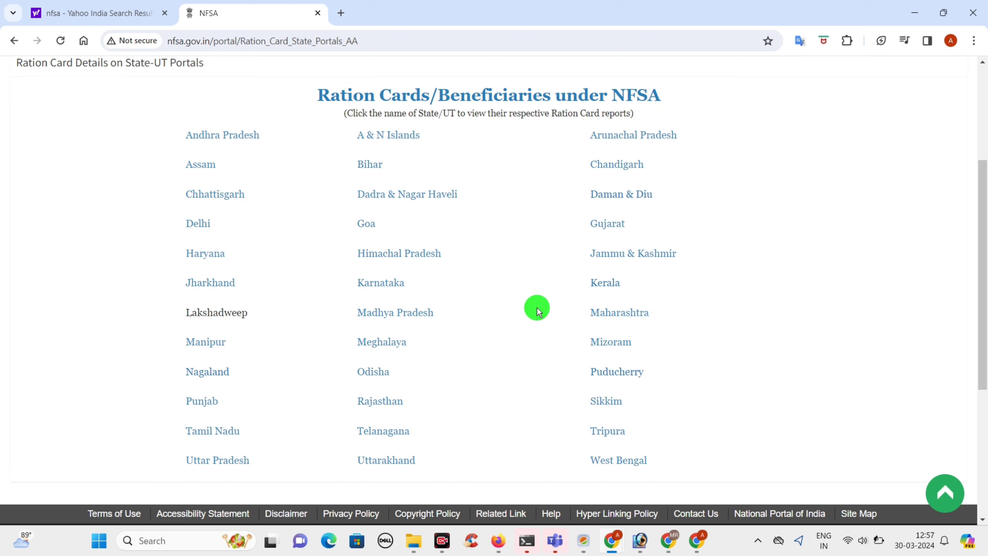
# - Open Odisha's ration card portal from the NFSA state list and start a new NFSA ration card application
pyautogui.click(798, 513)
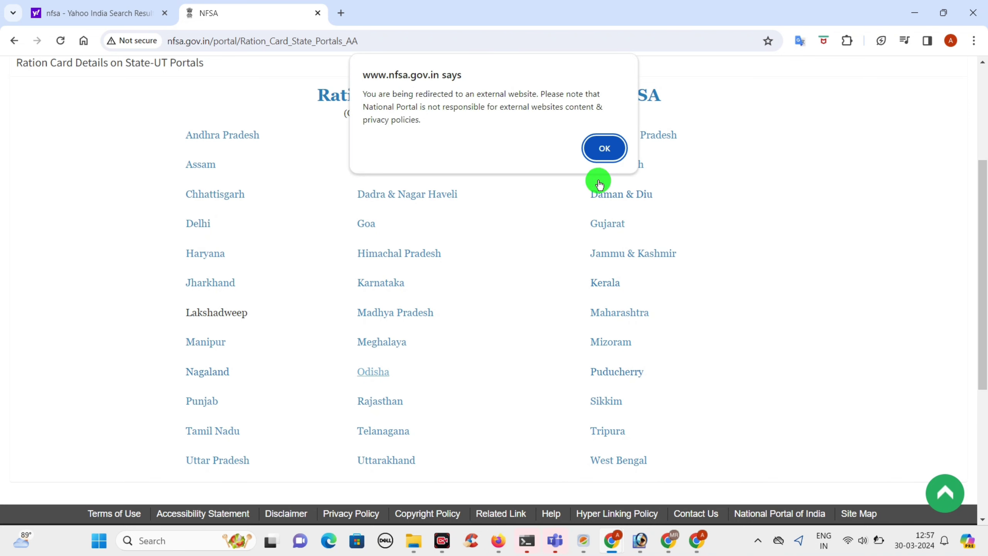
pyautogui.click(605, 148)
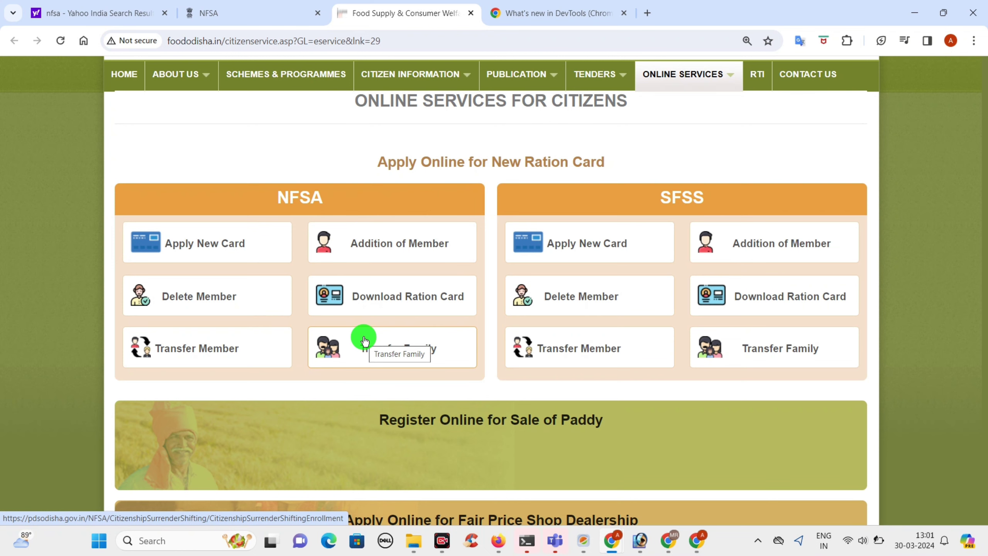
pyautogui.click(184, 239)
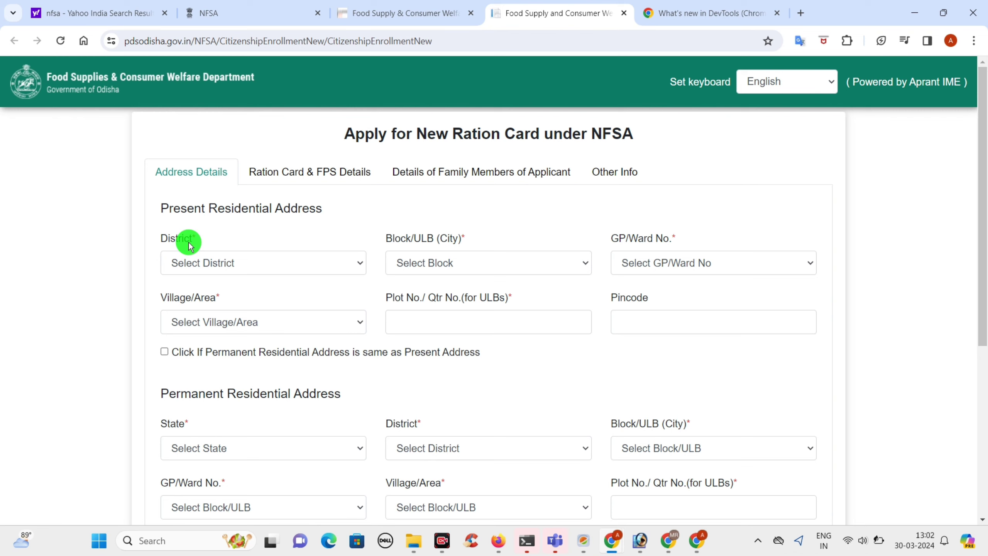
# - Continue from the address section to the Ration Card & FPS Details and view the available RC Type options
pyautogui.scroll(-6, 188, 245)
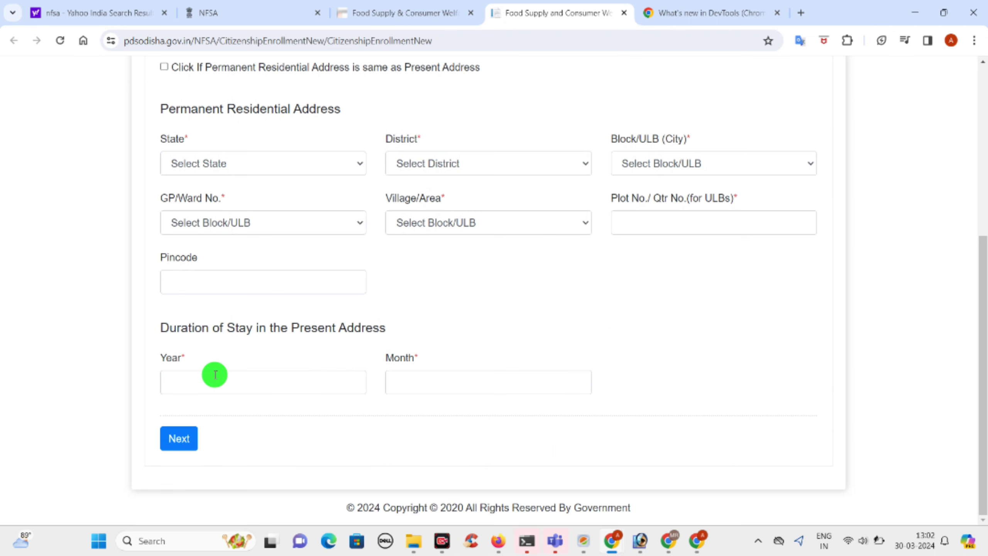
pyautogui.click(179, 439)
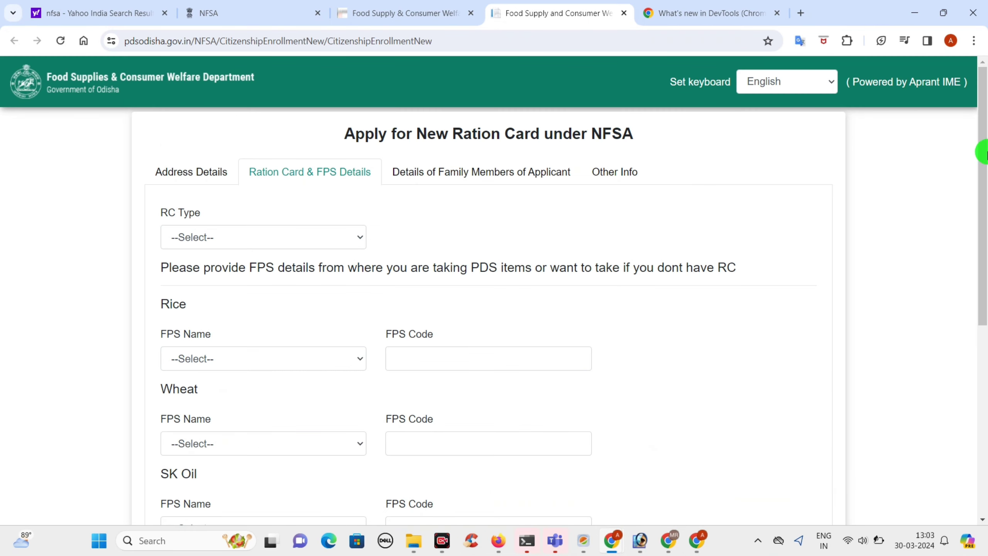
pyautogui.moveTo(981, 160); pyautogui.dragTo(977, 246)
pyautogui.scroll(2, 973, 218)
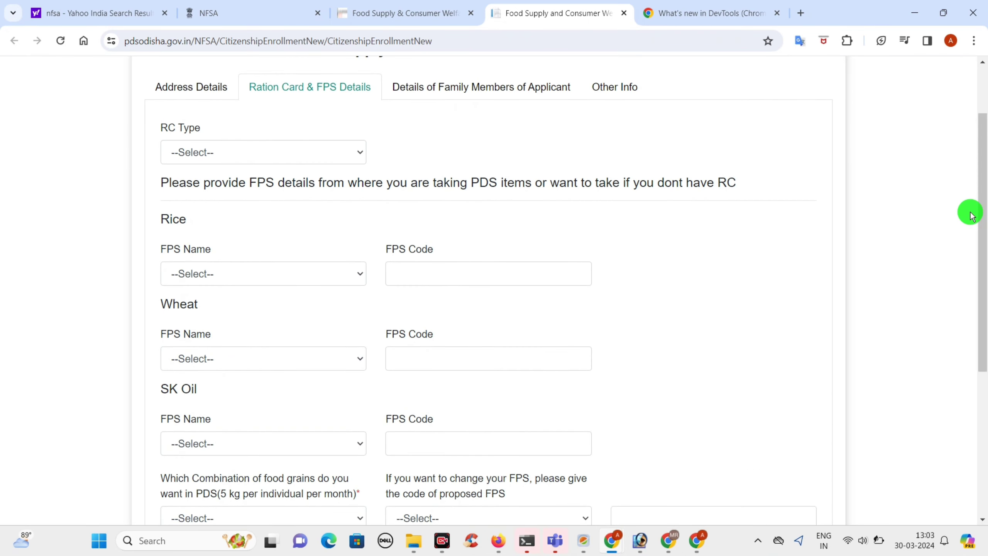
pyautogui.click(270, 164)
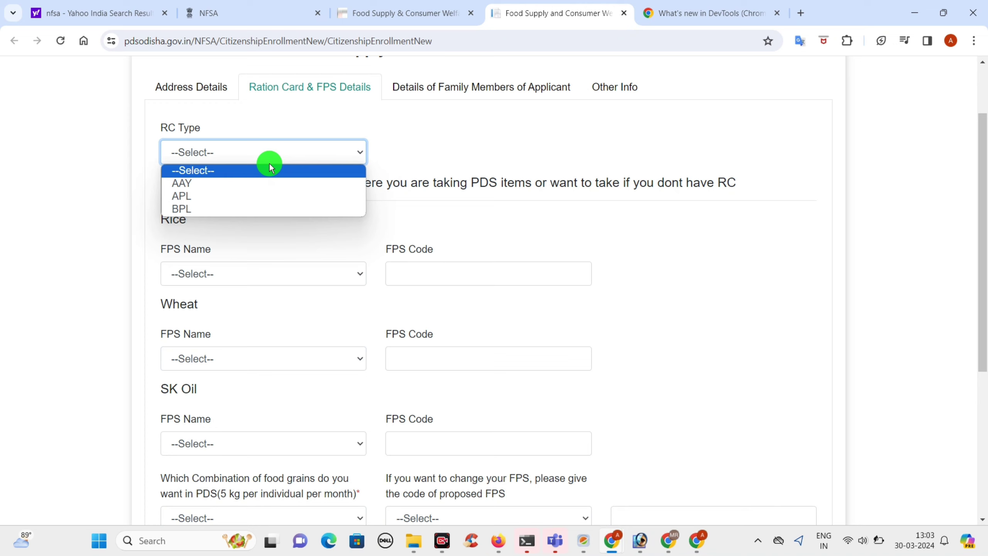
pyautogui.click(987, 175)
pyautogui.scroll(-3, 981, 181)
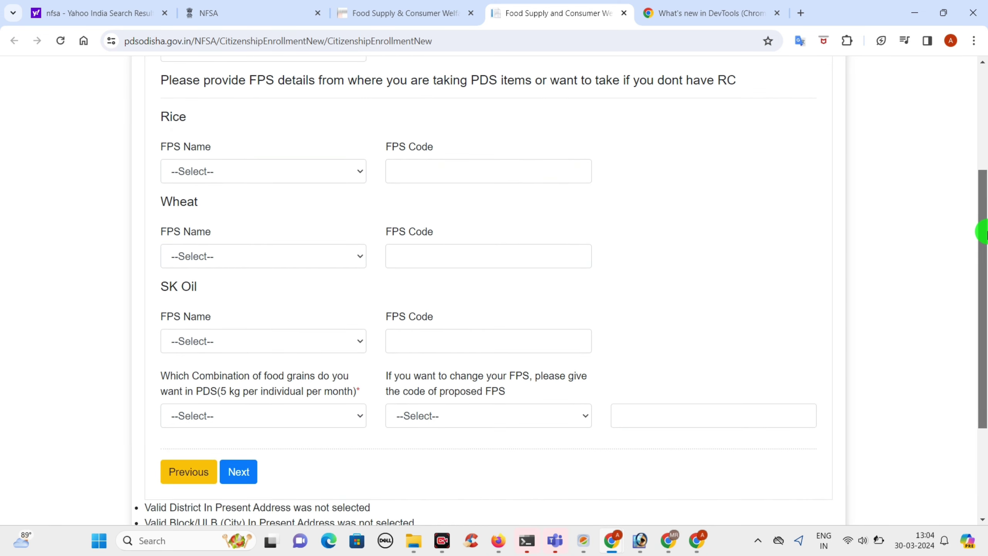
# - Examine the FPS Name and FPS Code fields for rice, wheat and SK oil
pyautogui.rightClick(218, 158)
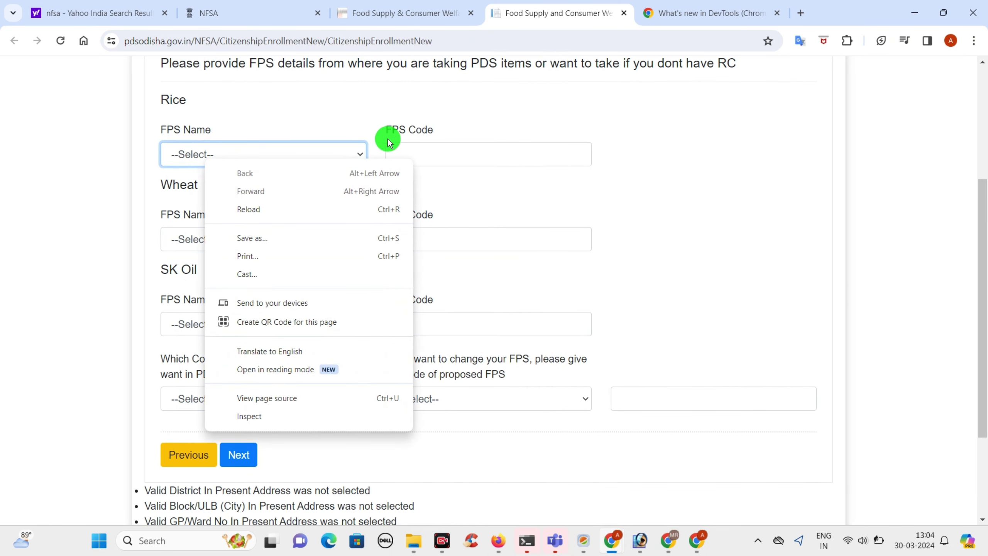
pyautogui.click(332, 150)
pyautogui.click(476, 155)
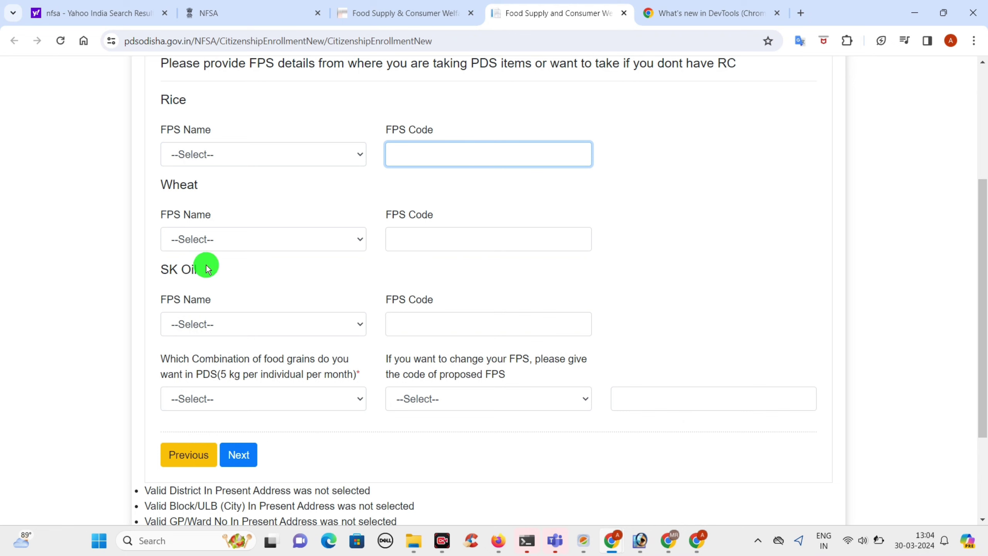
pyautogui.click(229, 232)
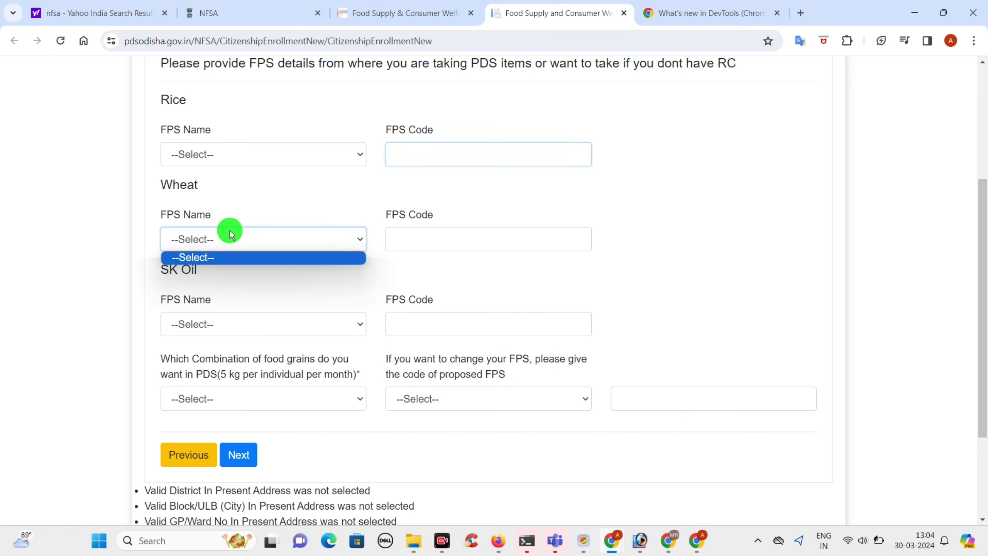
pyautogui.click(463, 244)
pyautogui.click(242, 318)
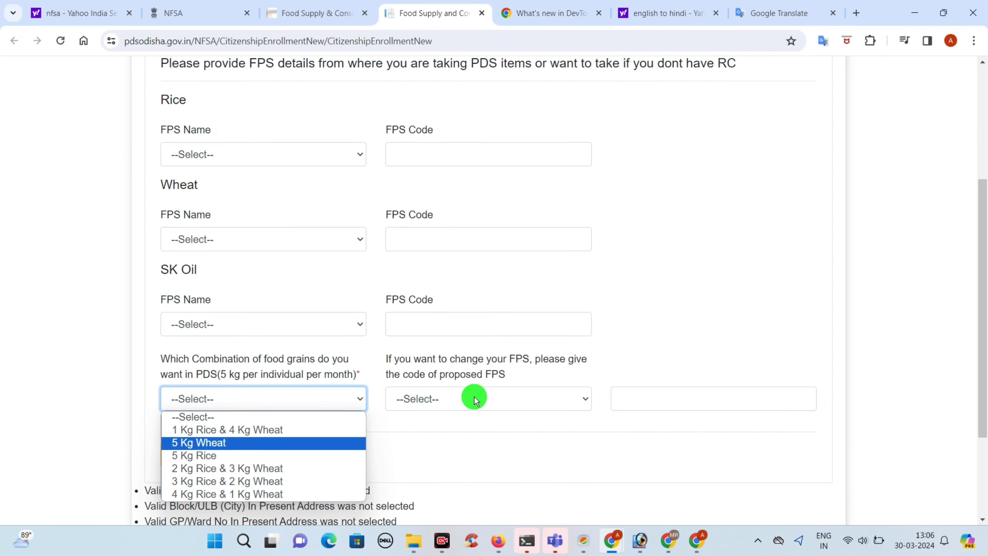
# - View the food grain combination options and proceed to the Details of Family Members of Applicant
pyautogui.click(492, 397)
pyautogui.click(327, 380)
pyautogui.click(323, 383)
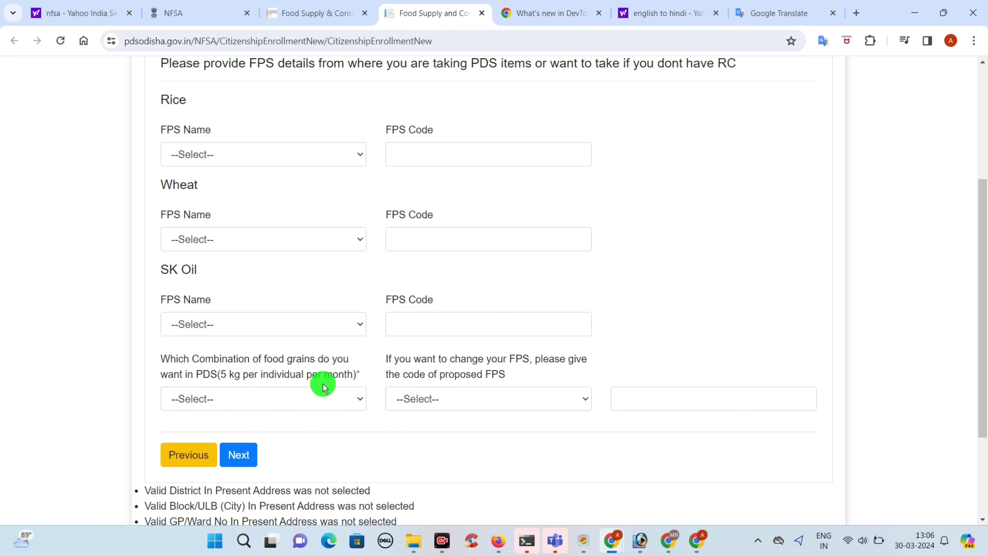
pyautogui.click(253, 409)
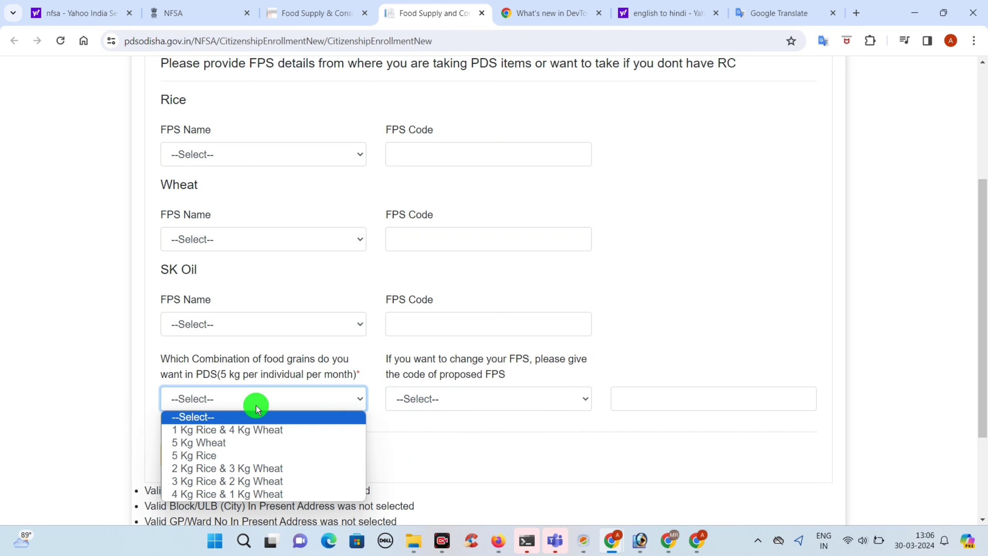
pyautogui.click(257, 430)
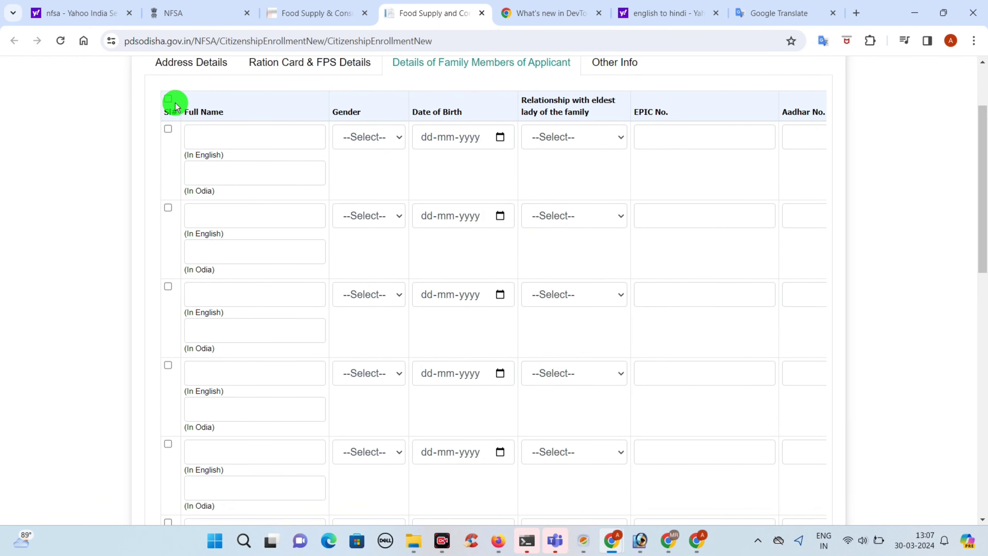
# - Examine the full name field and the gender and relationship options in the first family member row
pyautogui.moveTo(194, 112); pyautogui.dragTo(217, 111)
pyautogui.click(211, 145)
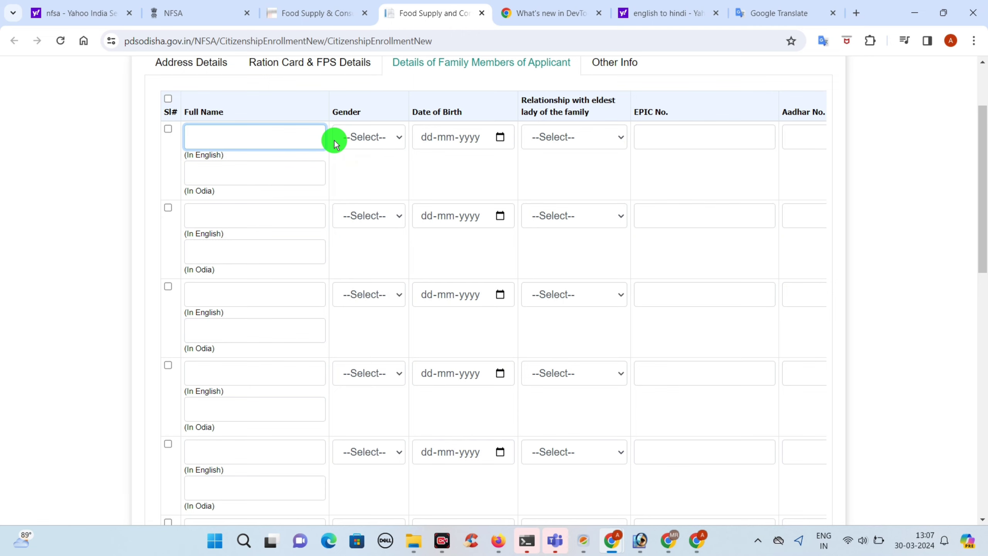
pyautogui.click(353, 144)
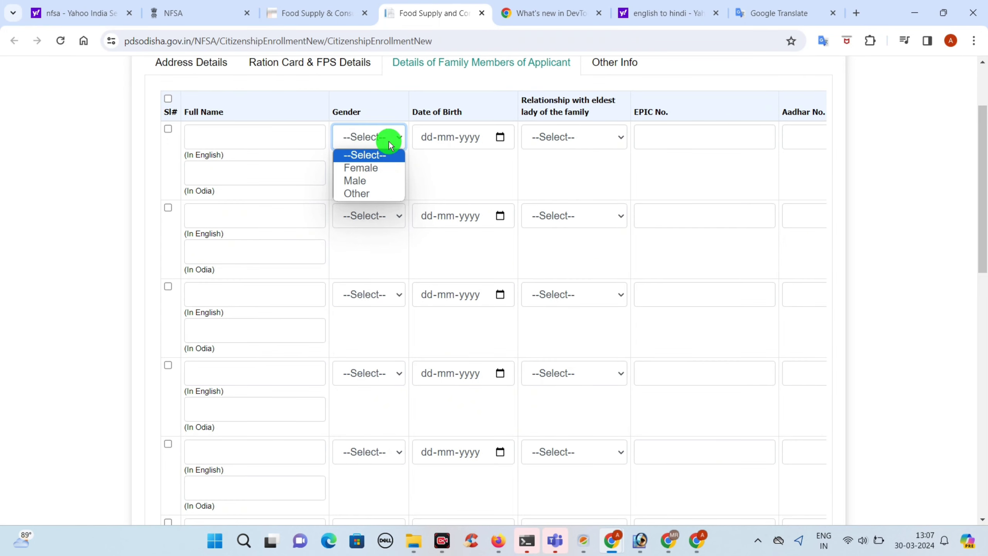
pyautogui.click(419, 136)
pyautogui.click(539, 137)
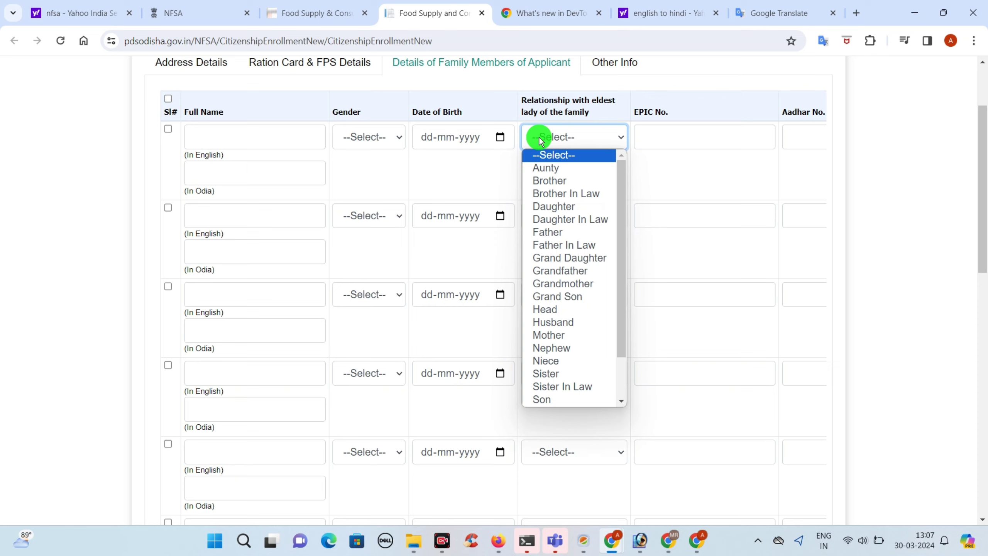
pyautogui.click(655, 145)
# - View the Applicant Name choices below the family member table and continue to the following section
pyautogui.scroll(-10, 163, 366)
pyautogui.tripleClick(163, 364)
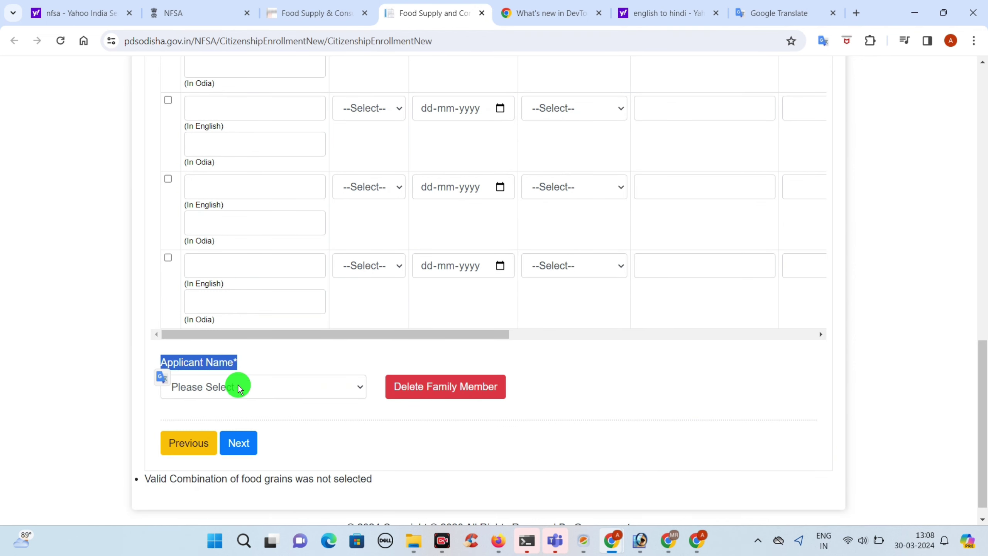
pyautogui.click(263, 395)
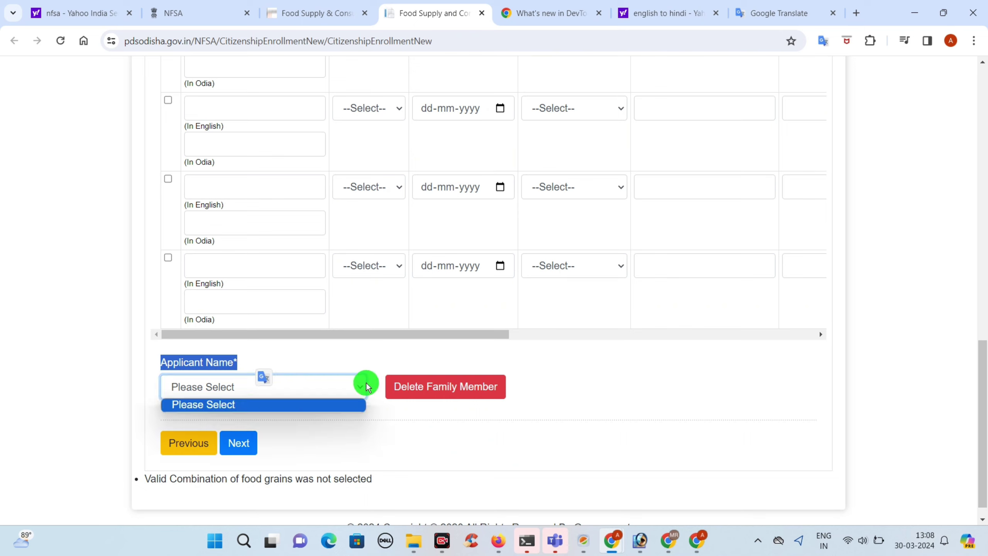
pyautogui.click(408, 391)
pyautogui.click(249, 441)
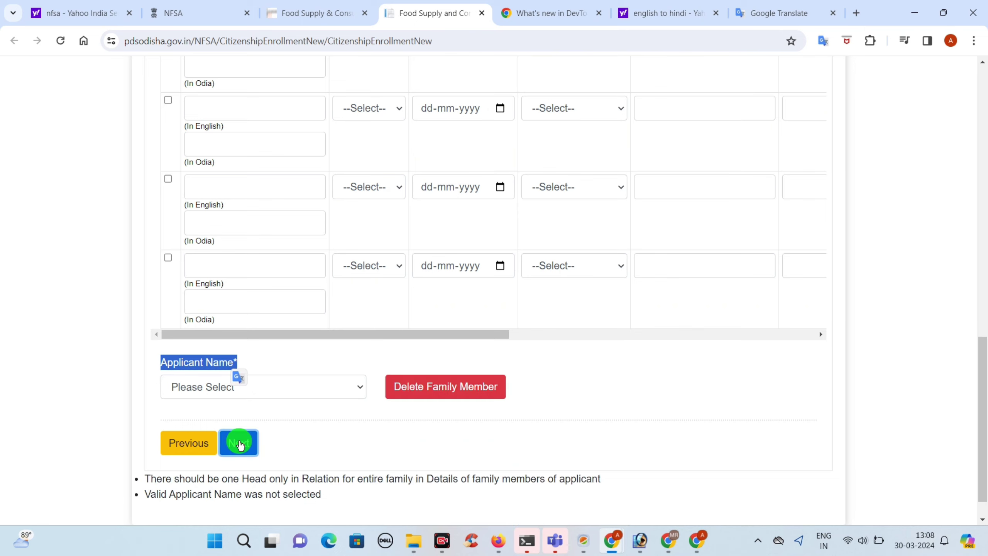
# - Open the application's Other Info section and view the electricity Distribution Company options
pyautogui.moveTo(982, 381); pyautogui.dragTo(984, 115)
pyautogui.click(617, 163)
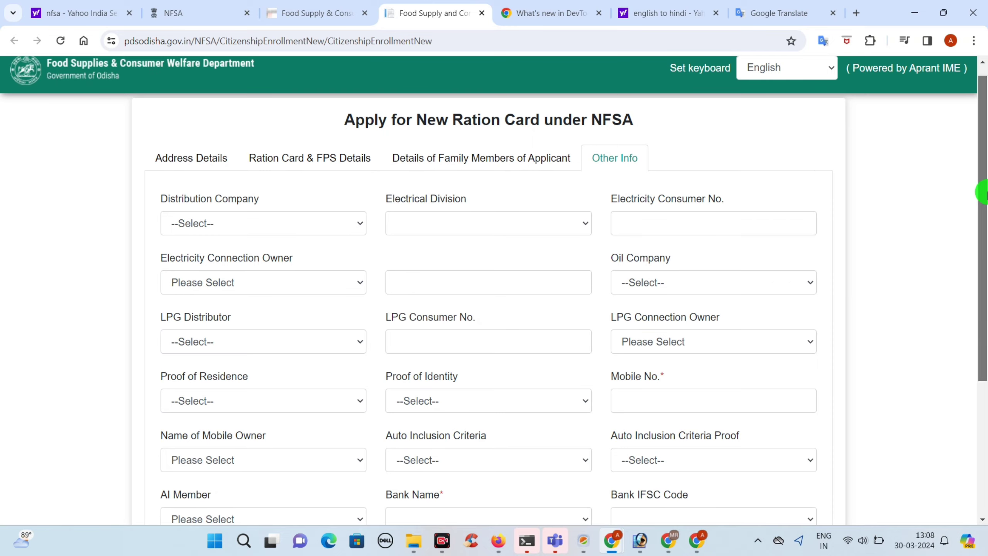
pyautogui.moveTo(985, 191); pyautogui.dragTo(984, 231)
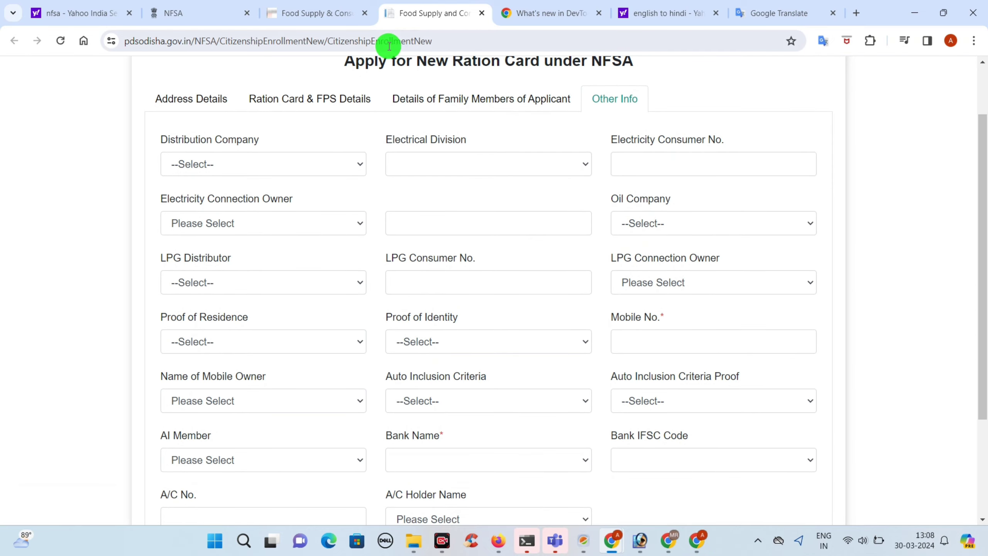
pyautogui.click(205, 156)
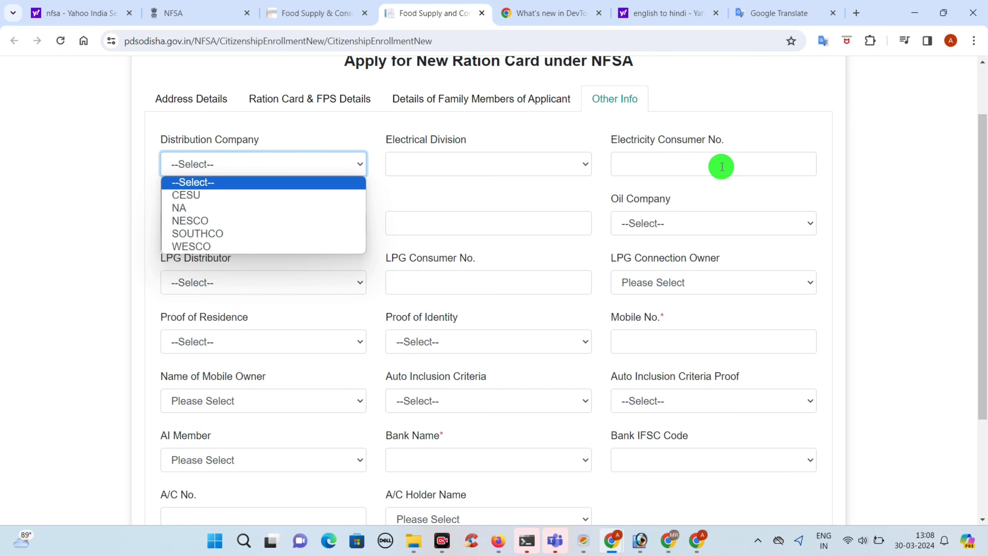
pyautogui.click(904, 179)
# - Examine the Bank Name choices and the other bank account fields in the Other Info section
pyautogui.scroll(-1, 274, 420)
pyautogui.click(444, 420)
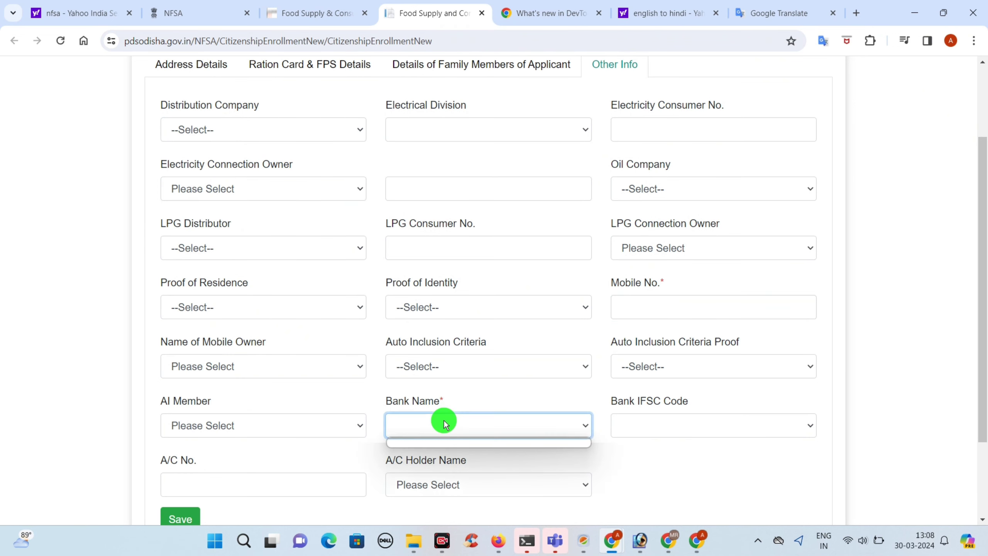
pyautogui.click(681, 442)
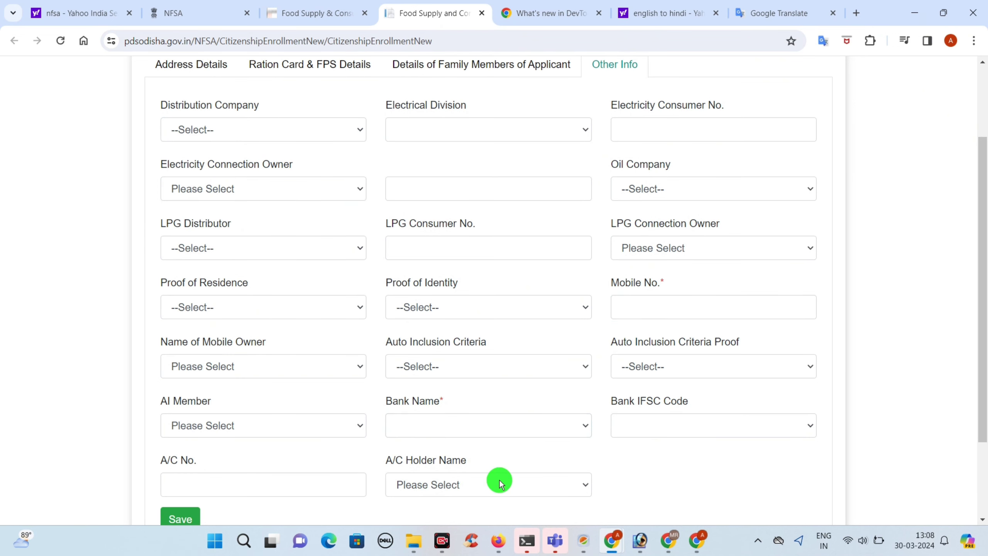
pyautogui.rightClick(985, 444)
pyautogui.click(881, 463)
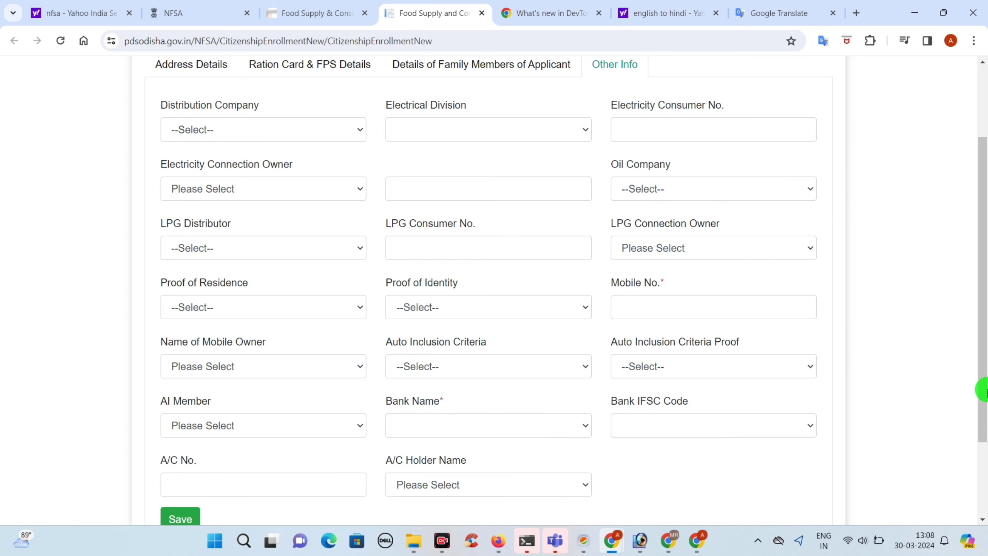
# - Try to save the ration card application, confirming the save prompt and dismissing the resulting alert
pyautogui.scroll(-3, 982, 444)
pyautogui.click(177, 432)
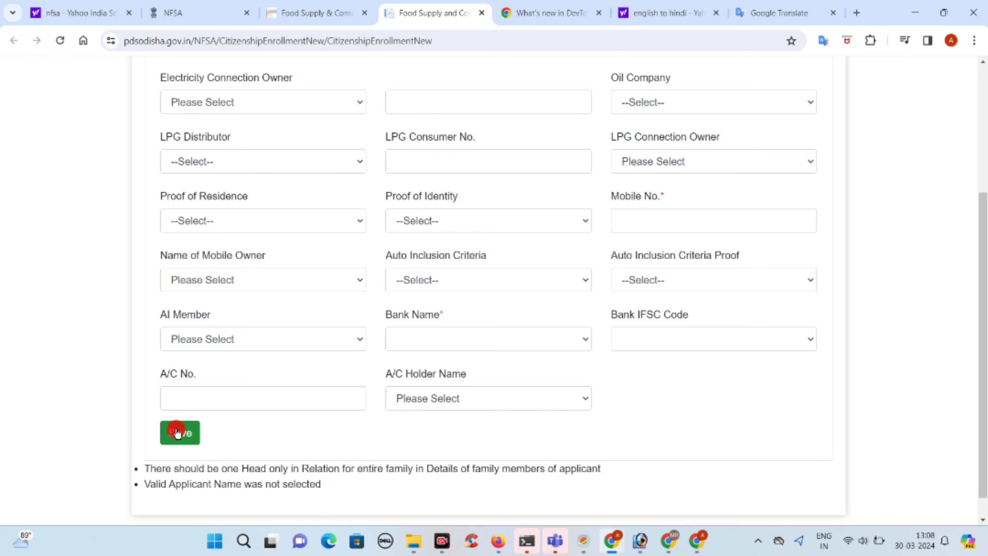
pyautogui.click(177, 432)
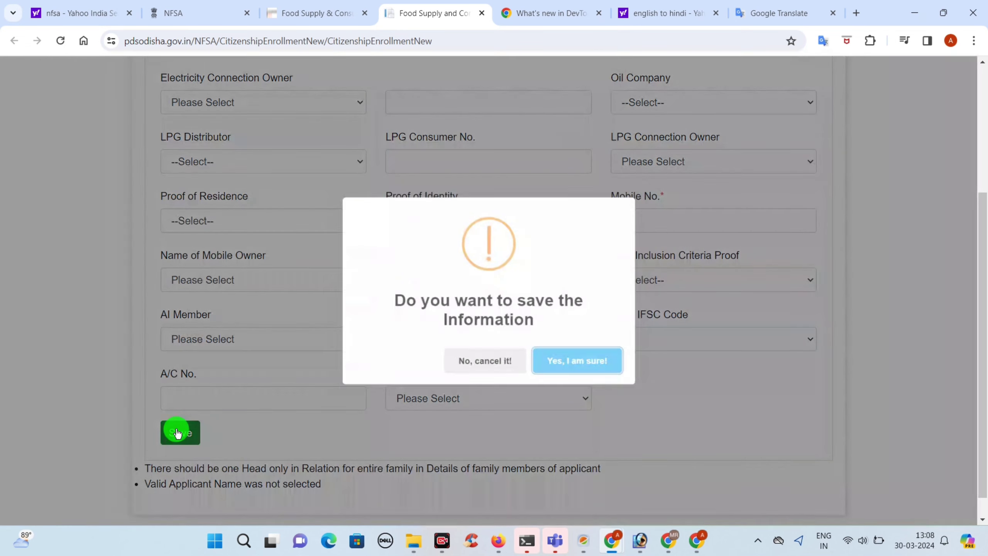
pyautogui.click(579, 375)
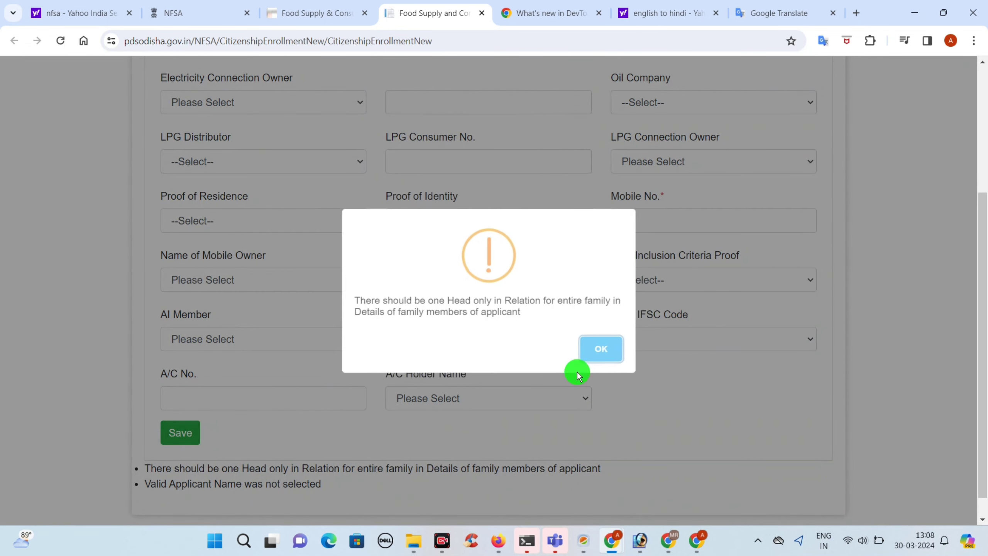
pyautogui.rightClick(613, 365)
pyautogui.click(614, 368)
pyautogui.rightClick(613, 365)
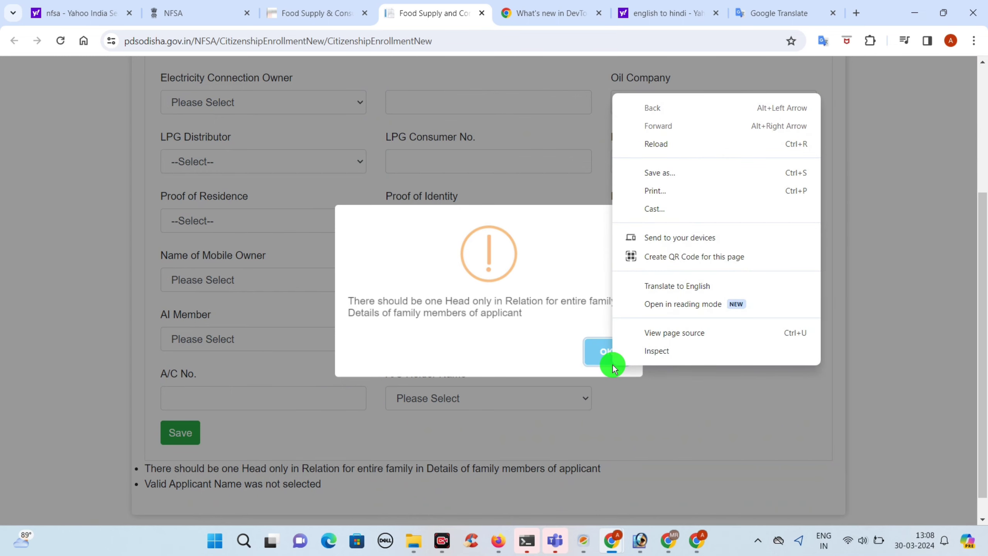
pyautogui.click(611, 364)
pyautogui.click(605, 353)
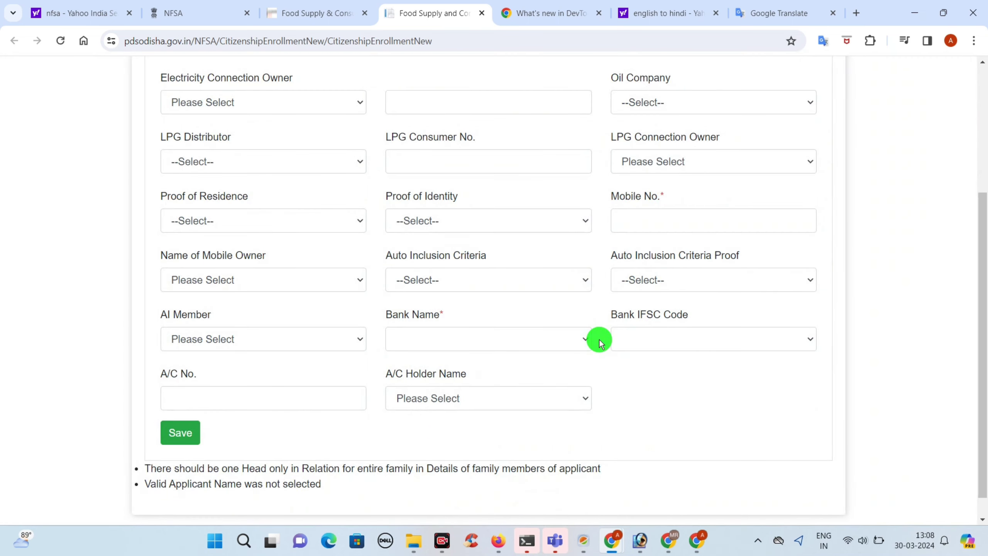
# - Return to the Odisha citizen online services page and open the NFSA Download Ration Card service
pyautogui.rightClick(973, 128)
pyautogui.scroll(5, 973, 97)
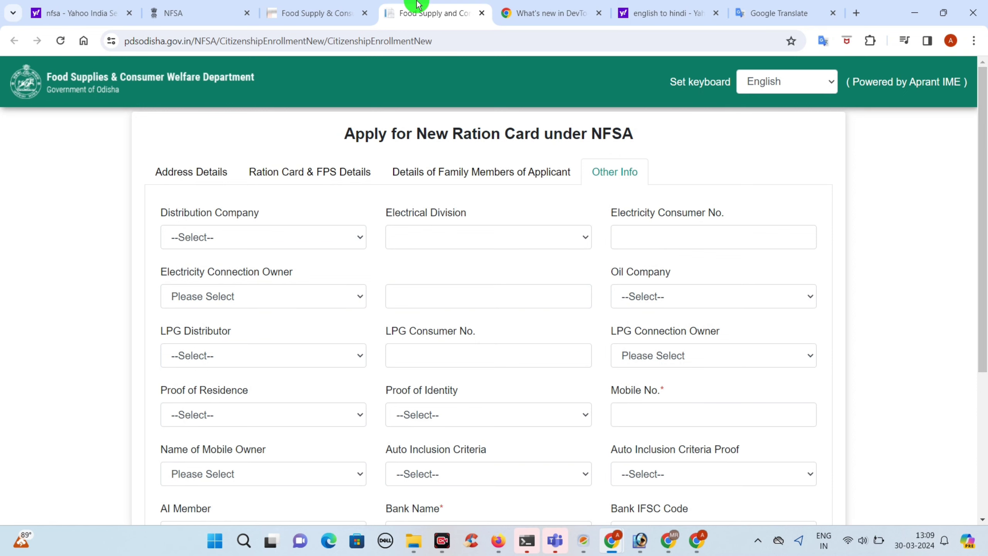
pyautogui.click(352, 12)
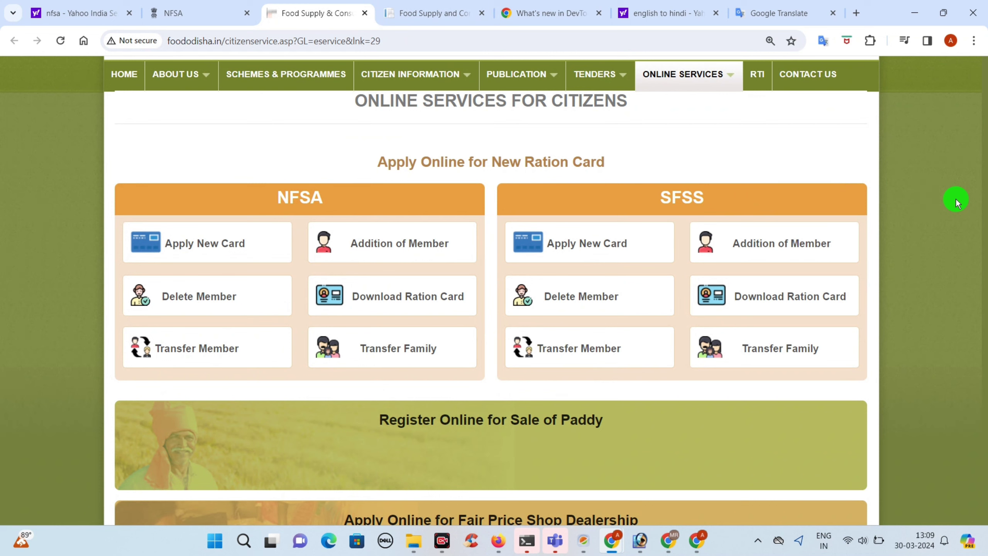
pyautogui.click(378, 296)
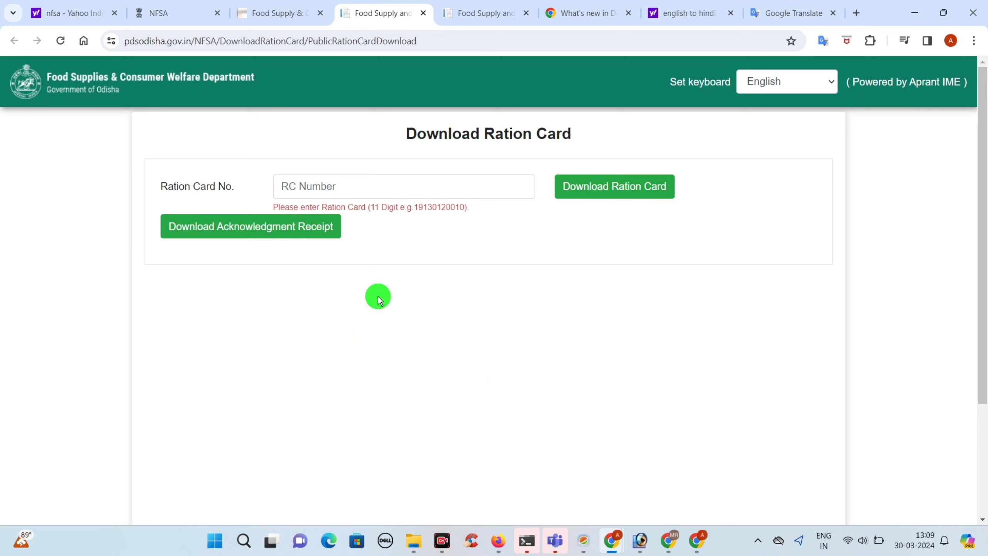
# - Go to the Ration Card No. field and try to download the ration card without entering a number
pyautogui.click(369, 197)
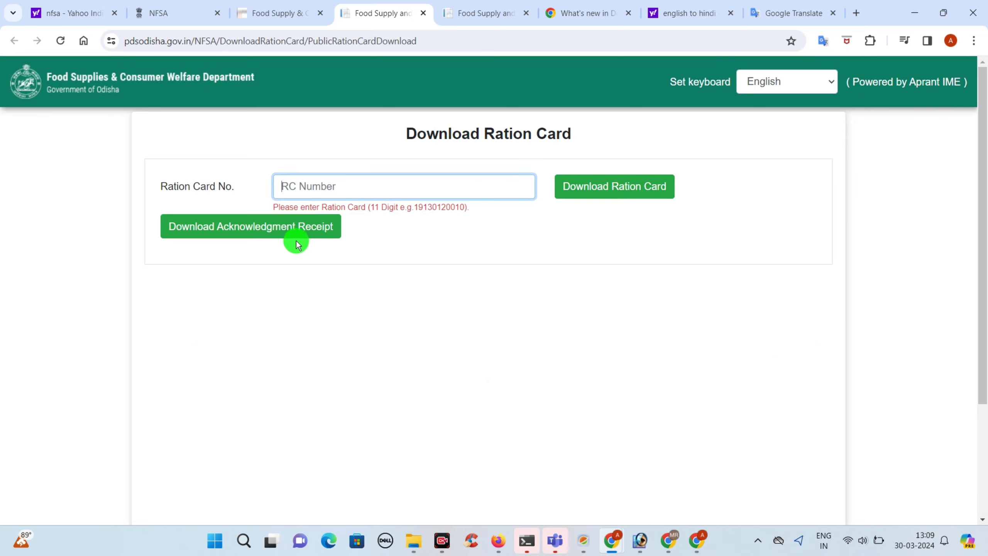
pyautogui.click(591, 192)
pyautogui.click(609, 346)
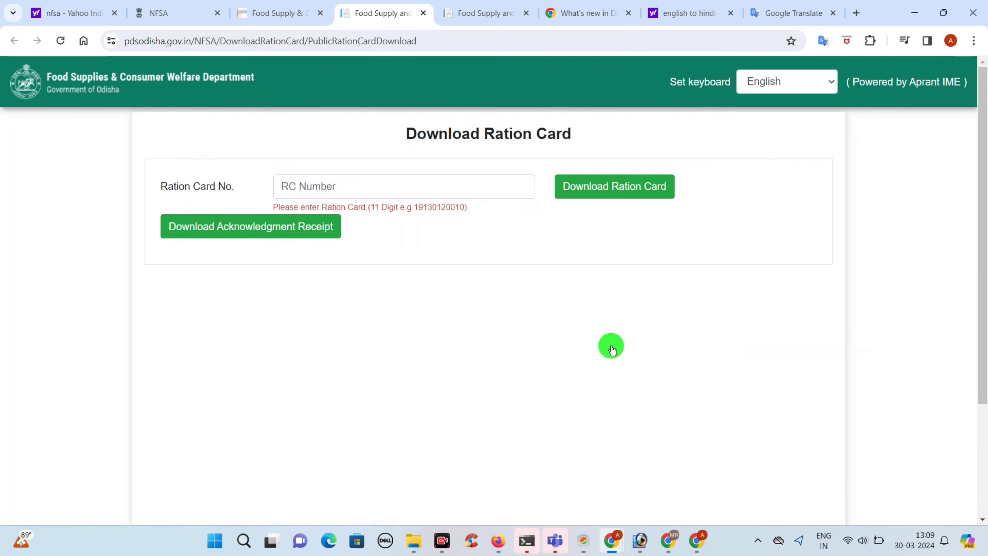